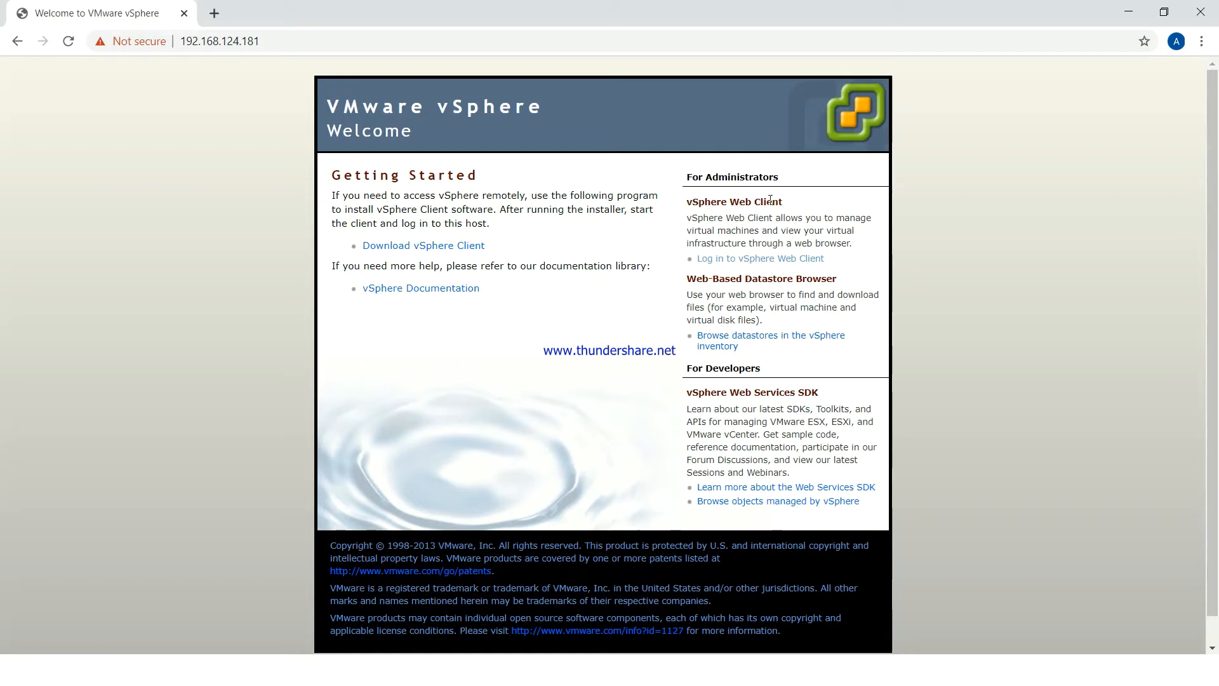
Open the vSphere Web Client login page and log in as root with the account password
click(779, 259)
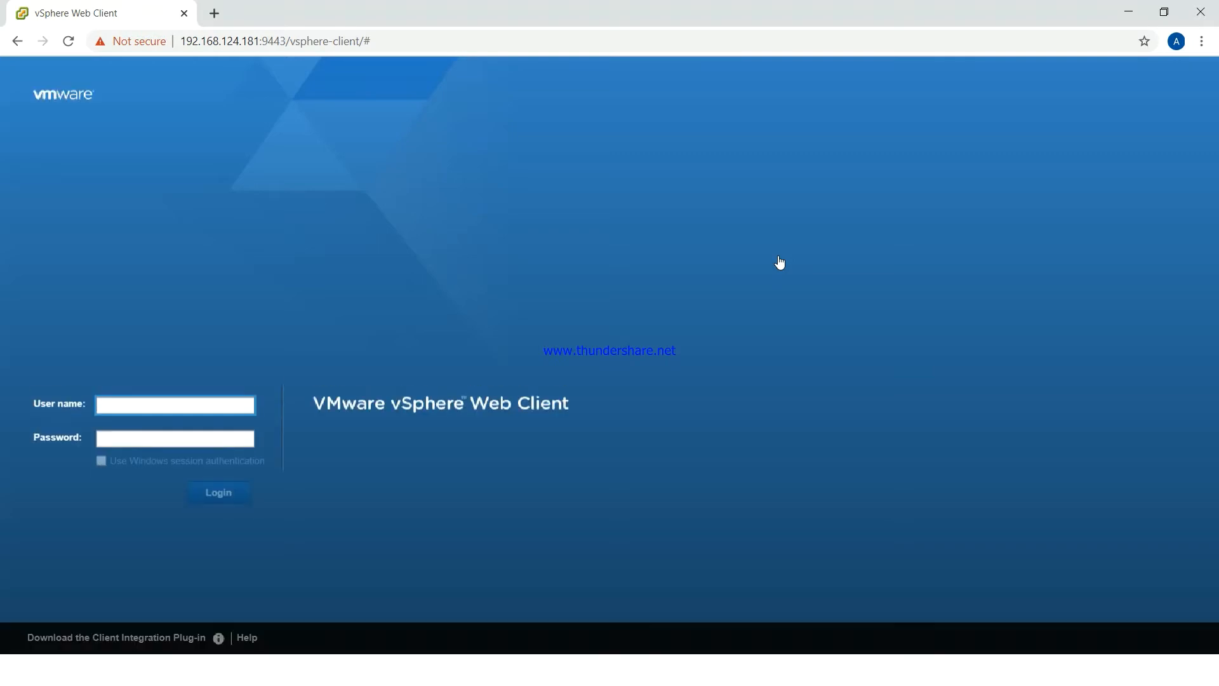
text(root)
click(174, 439)
text(*)
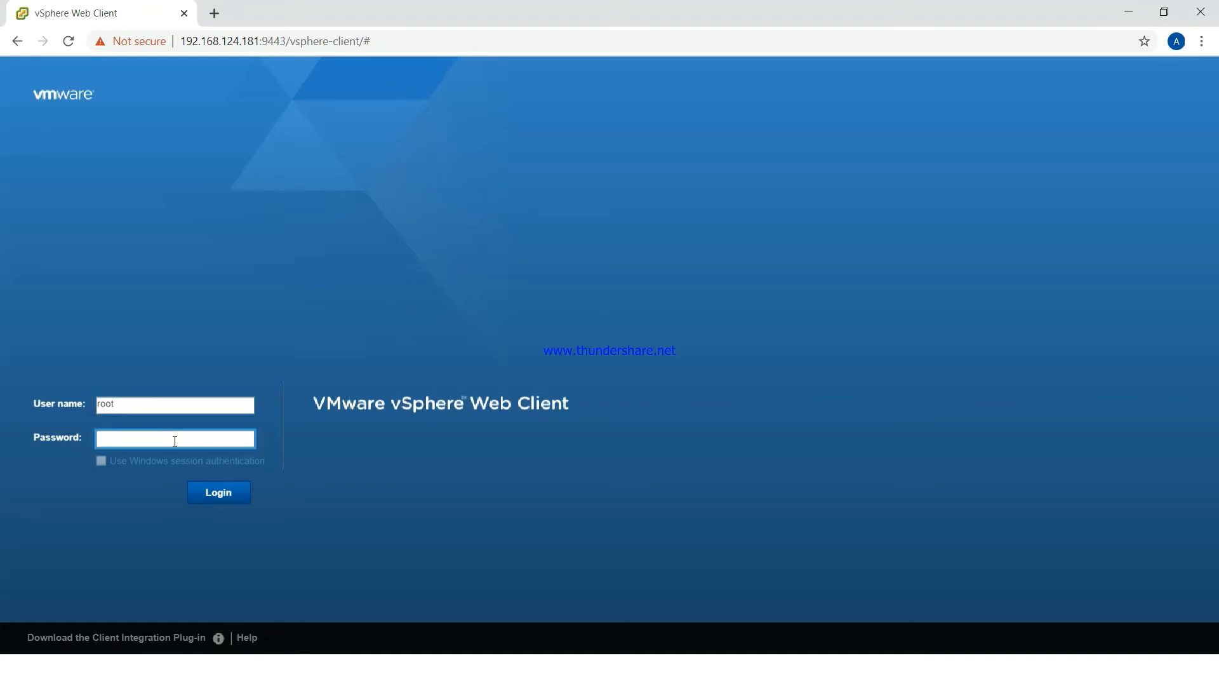
text(*****)
click(233, 499)
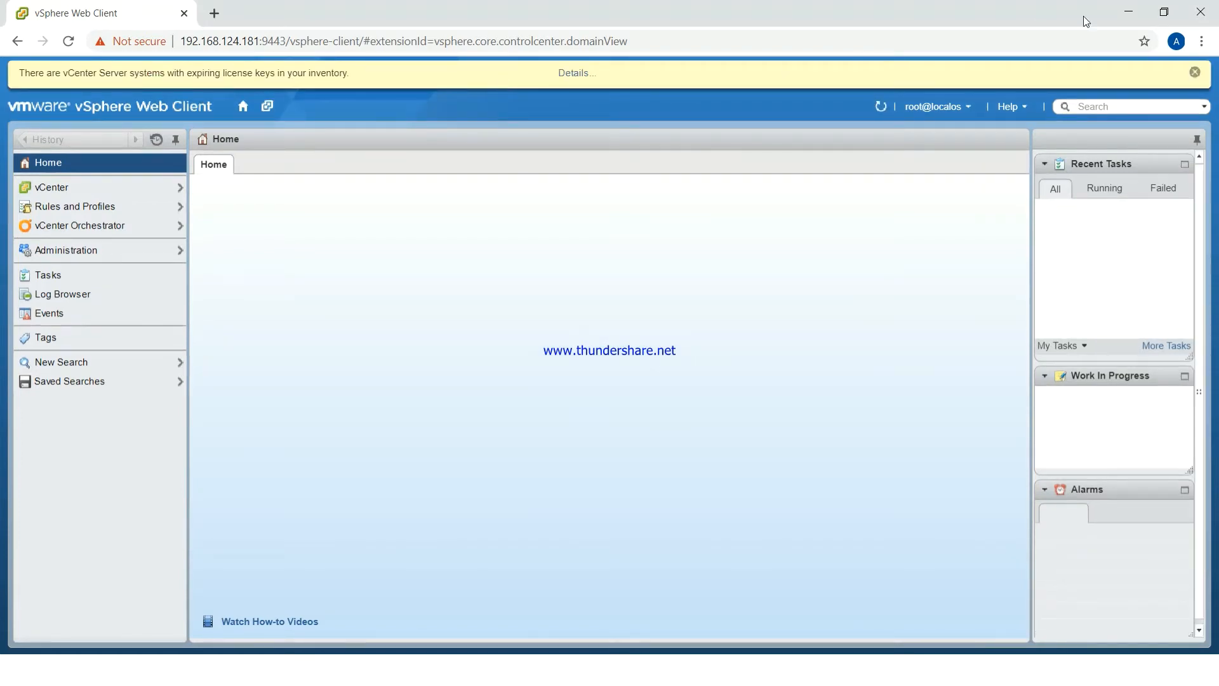
Dismiss the expiring license notice and open the Hosts and Clusters inventory tree of vCenter
click(1194, 72)
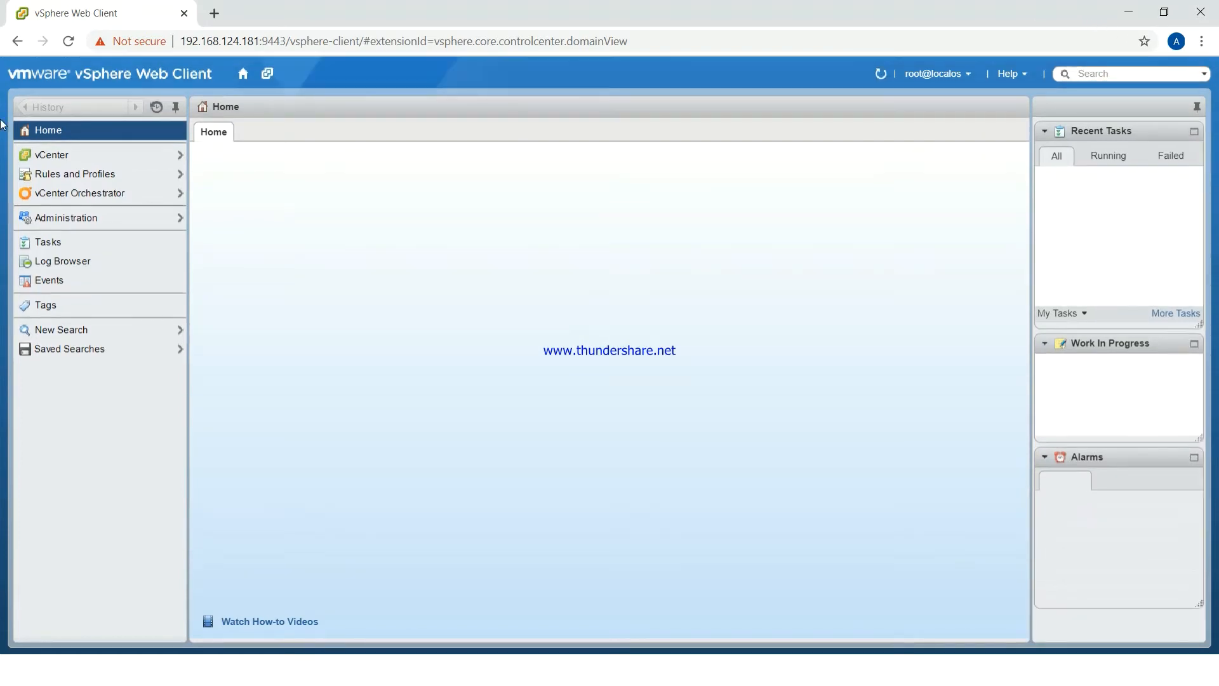
click(77, 155)
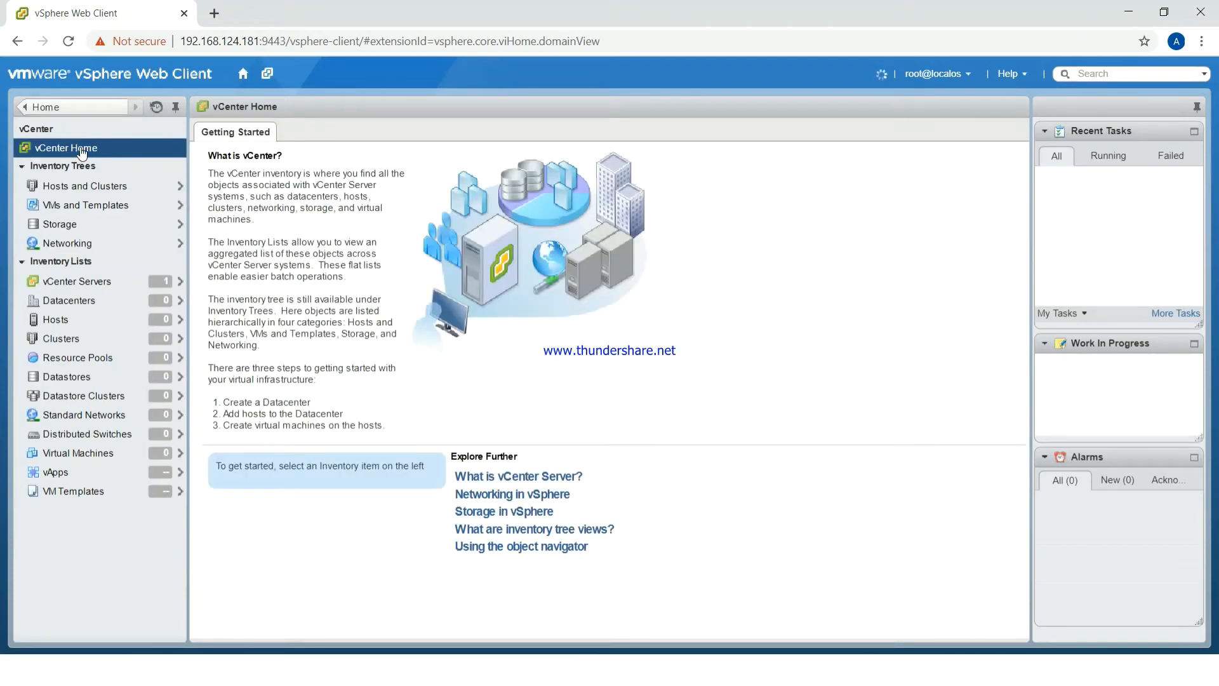
click(89, 192)
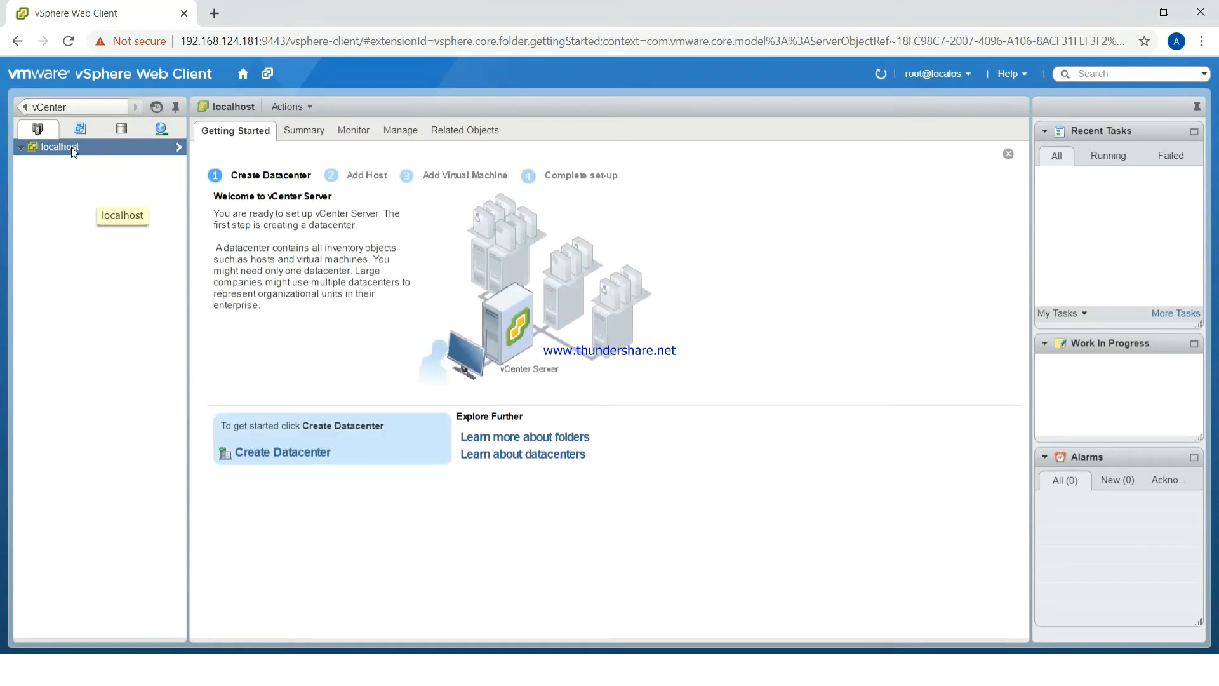
Create a new datacenter named Test Datacenter under localhost
click(23, 147)
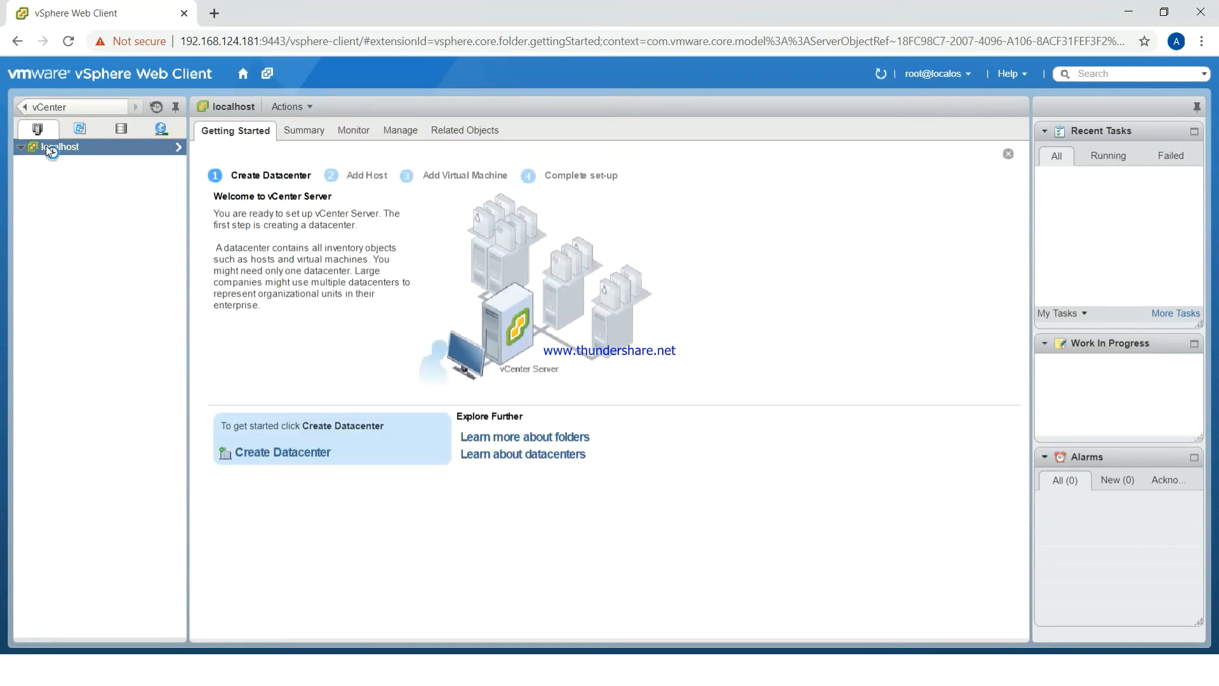
right_click(50, 149)
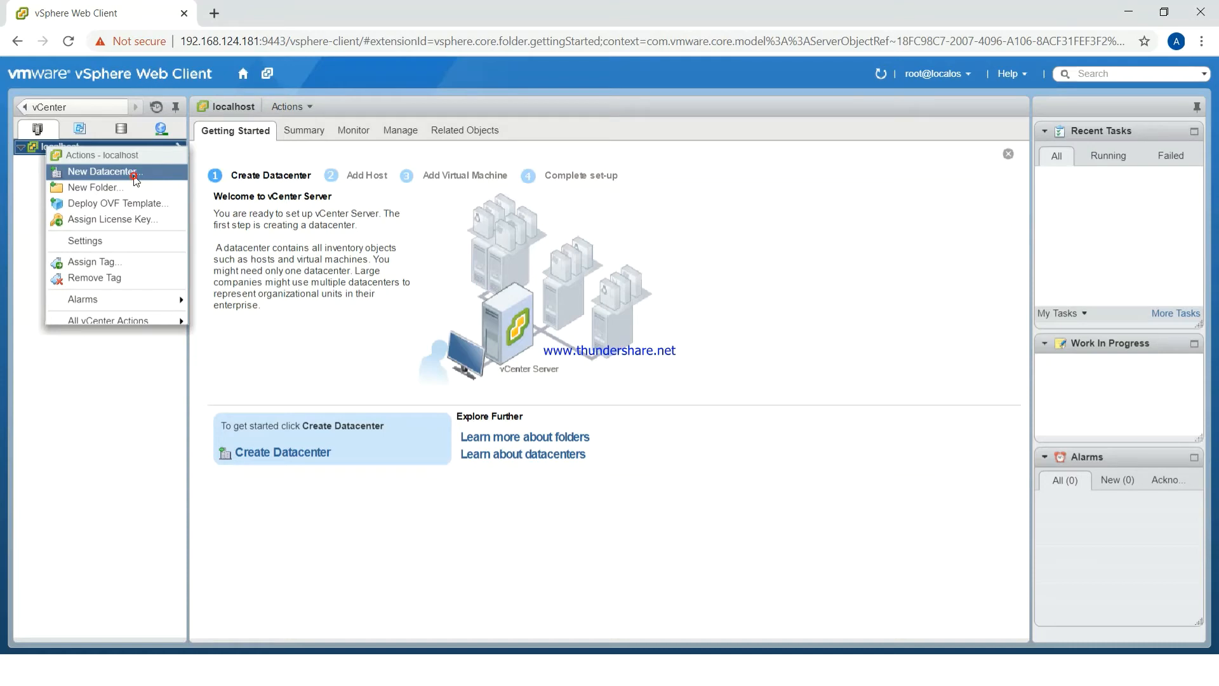
click(101, 171)
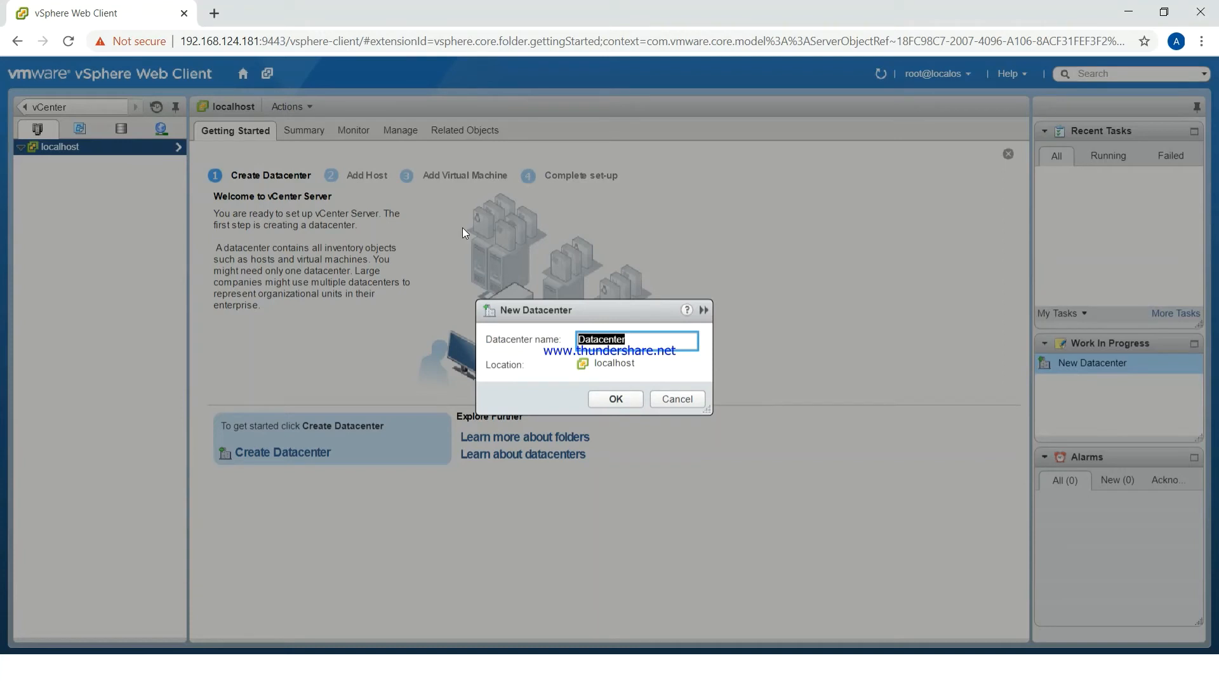
text(Test Datacenter)
click(625, 398)
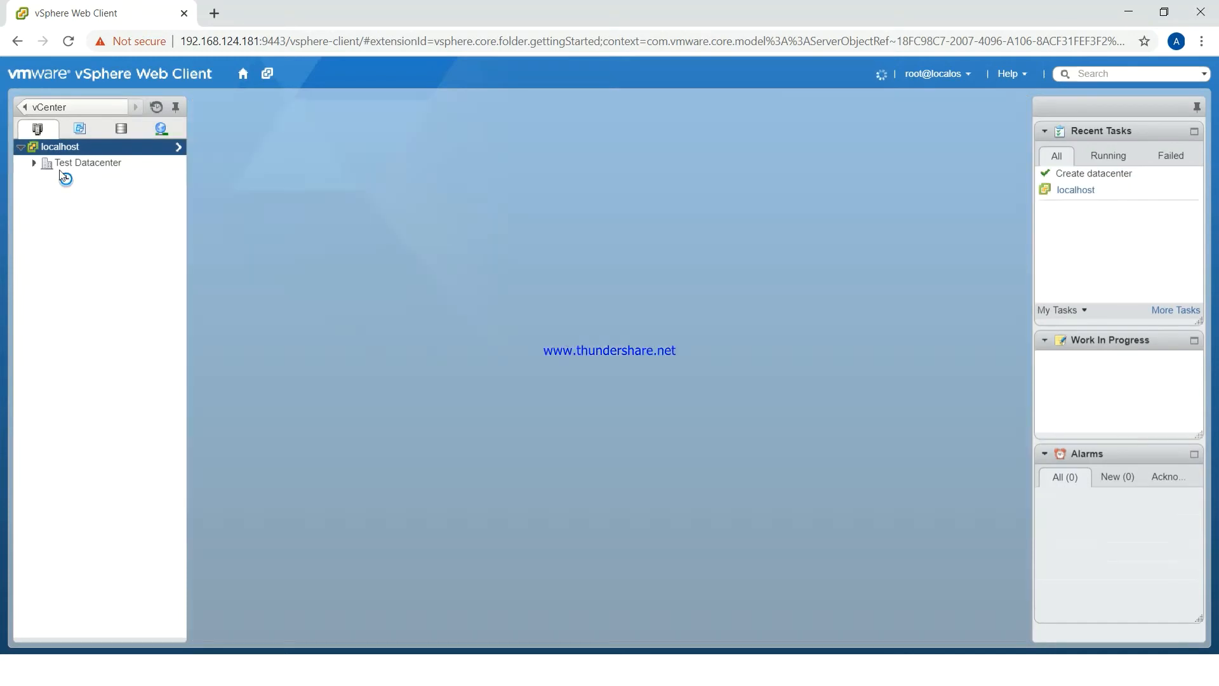
Start adding a host to Test Datacenter and set its IP address to 192.168.124.182
click(61, 168)
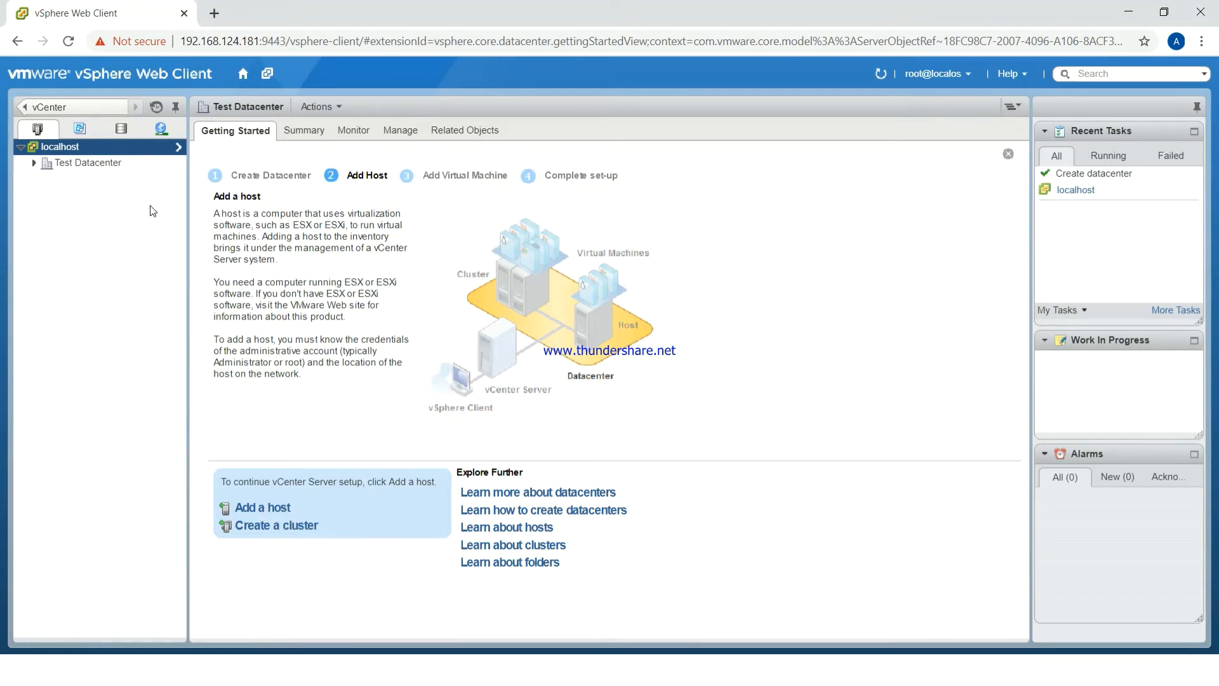
click(105, 163)
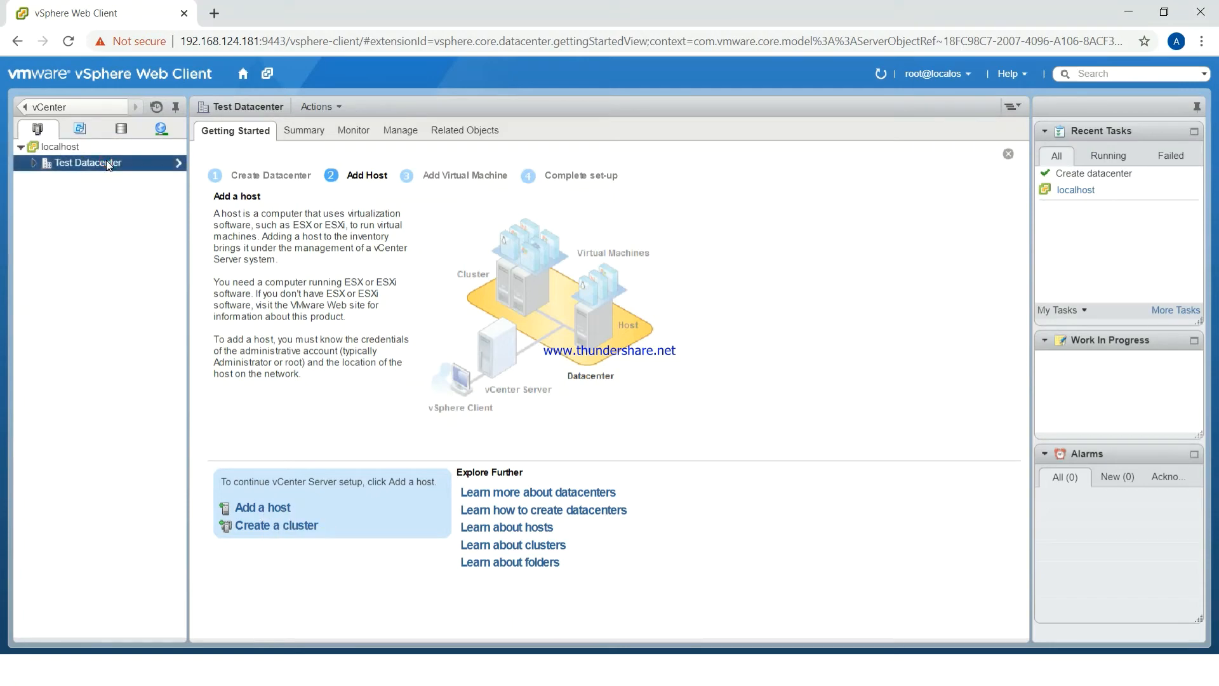
right_click(106, 164)
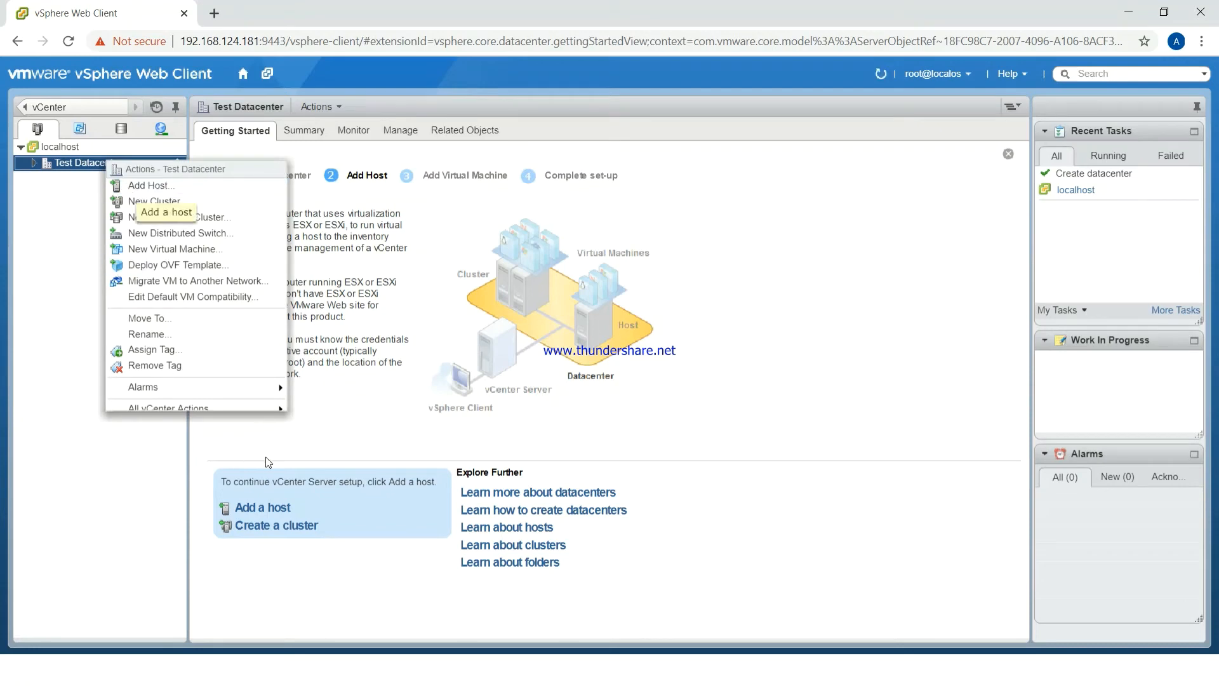
click(163, 190)
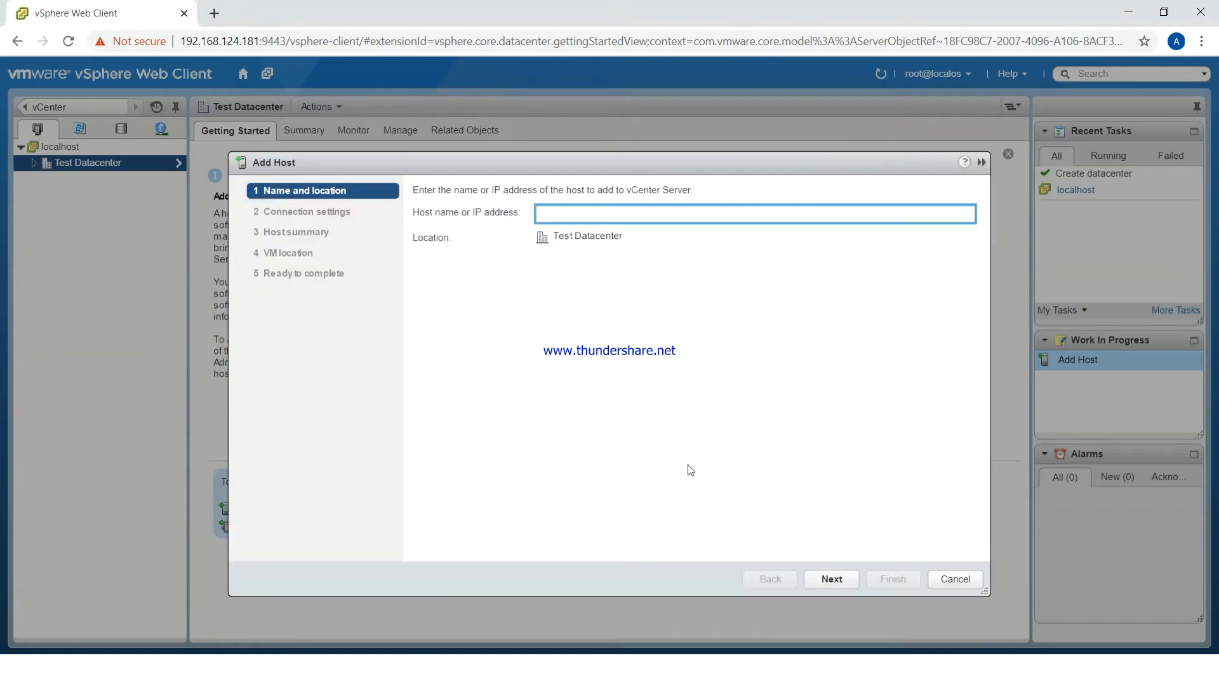
click(593, 216)
key(alt+Tab)
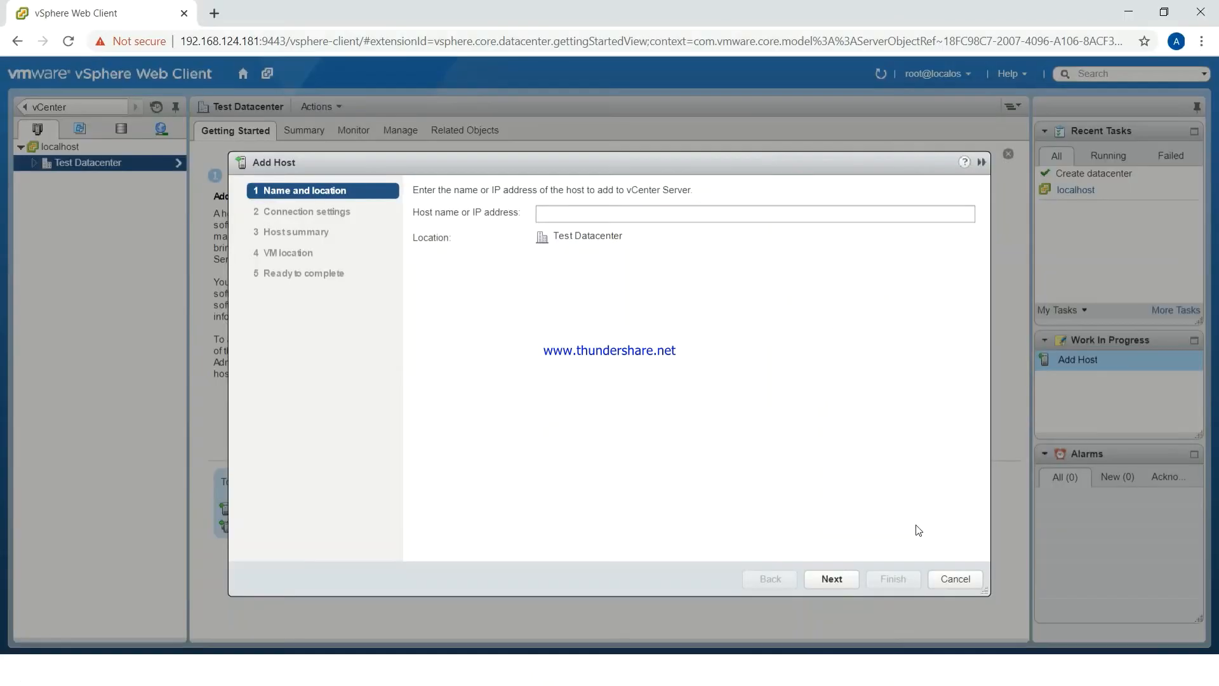
click(690, 212)
text(192.1)
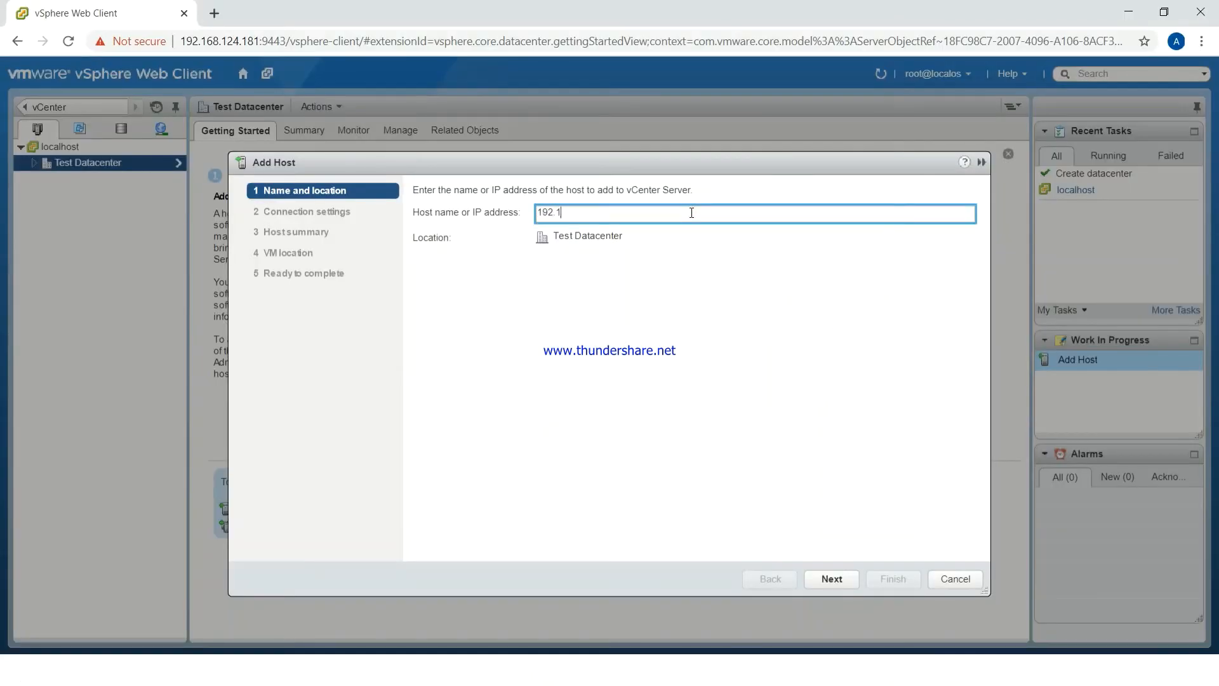
text(6.124)
key(BackSpace)
key(BackSpace)
key(BackSpace)
text(8.124.182)
click(835, 576)
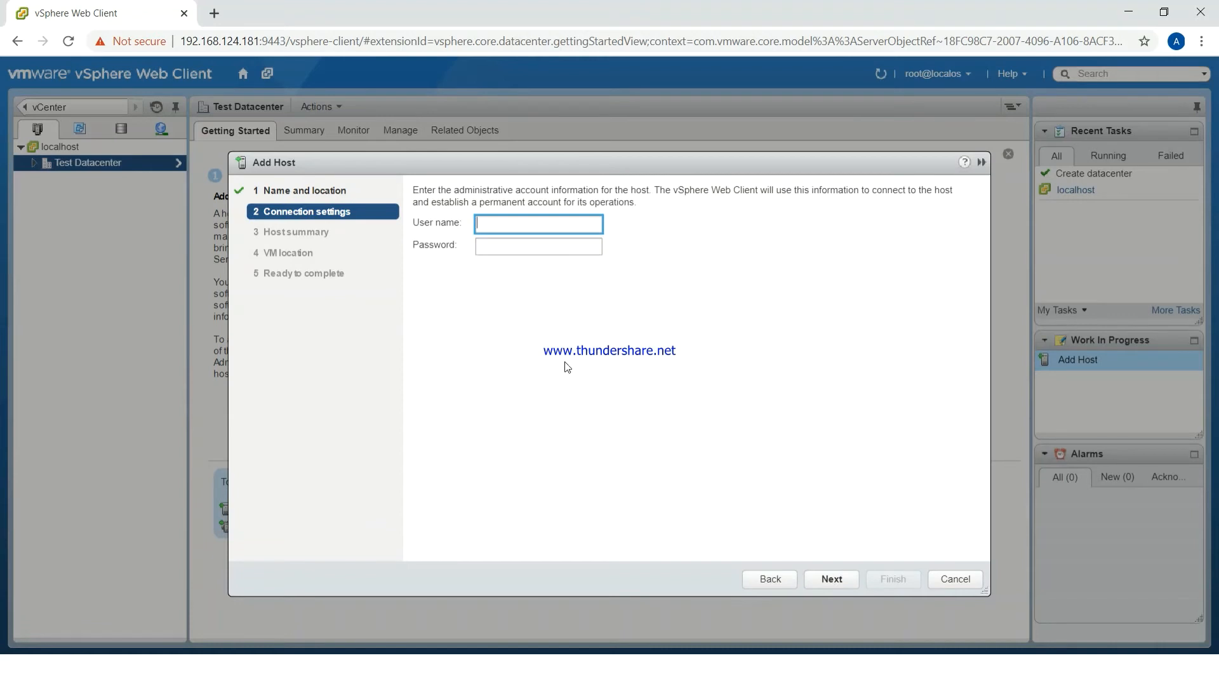
Enter the user name root and the host's password for 192.168.124.182, and accept its unverified certificate
text(root)
click(490, 242)
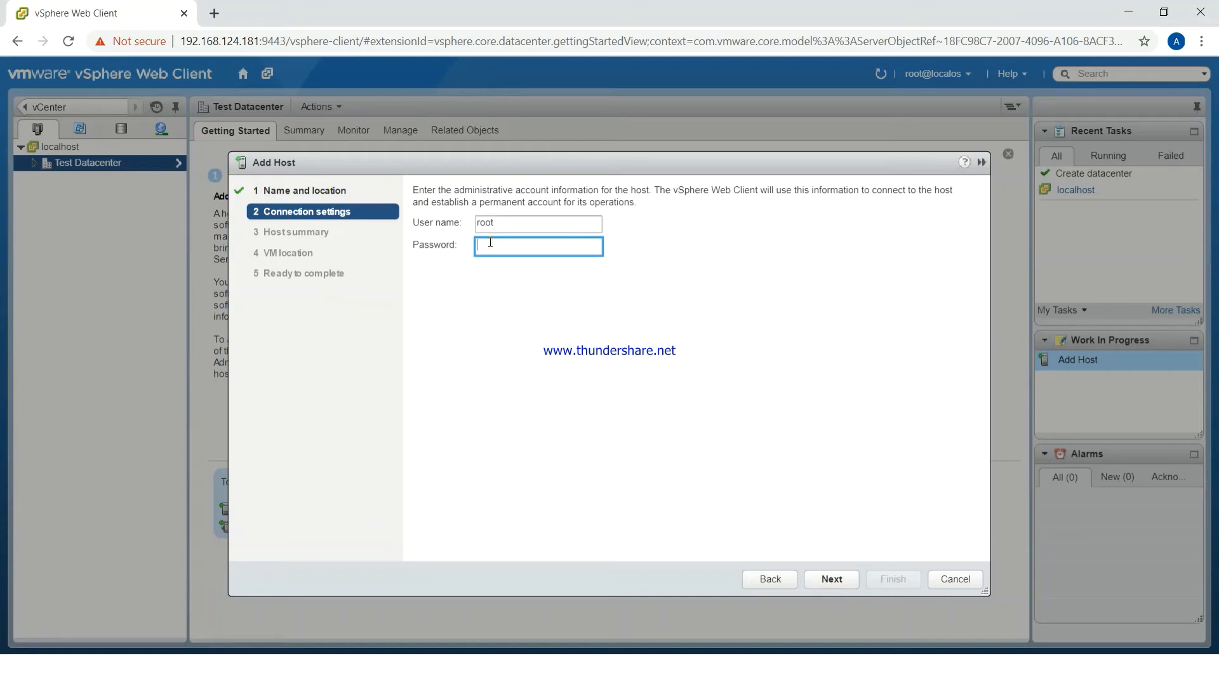
text(******)
click(841, 582)
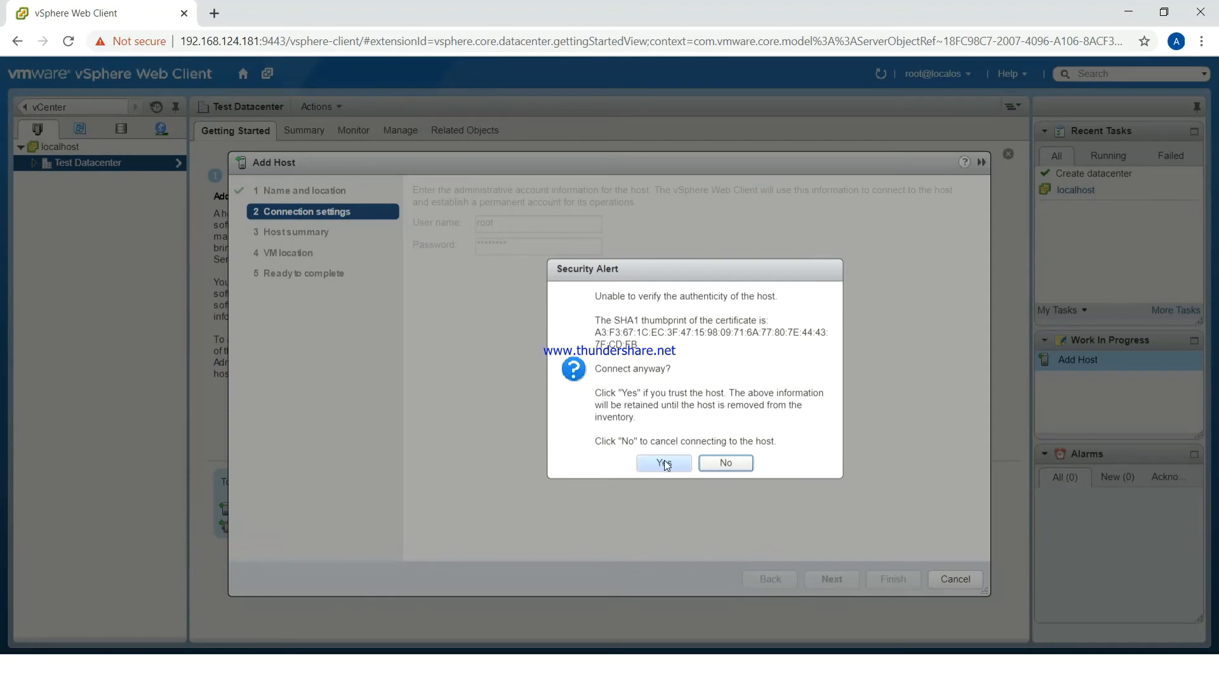
click(664, 462)
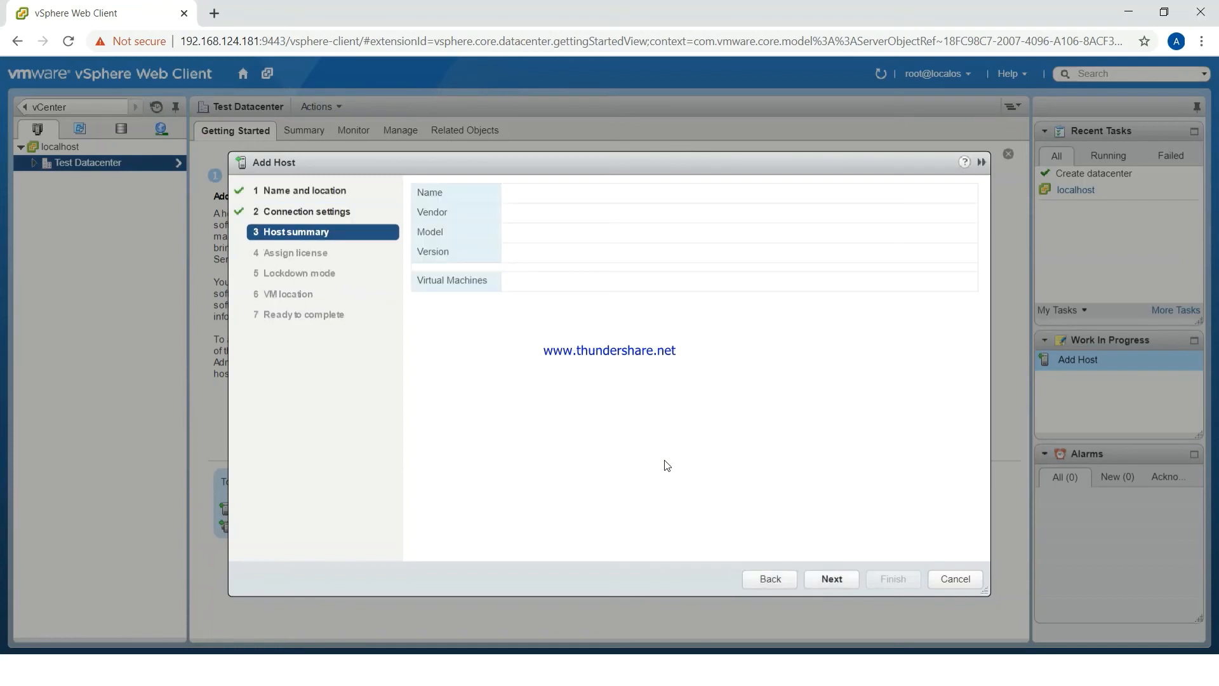
Finish adding host 192.168.124.182 with the Evaluation Mode license, lockdown mode disabled and Test Datacenter as VM location
click(843, 584)
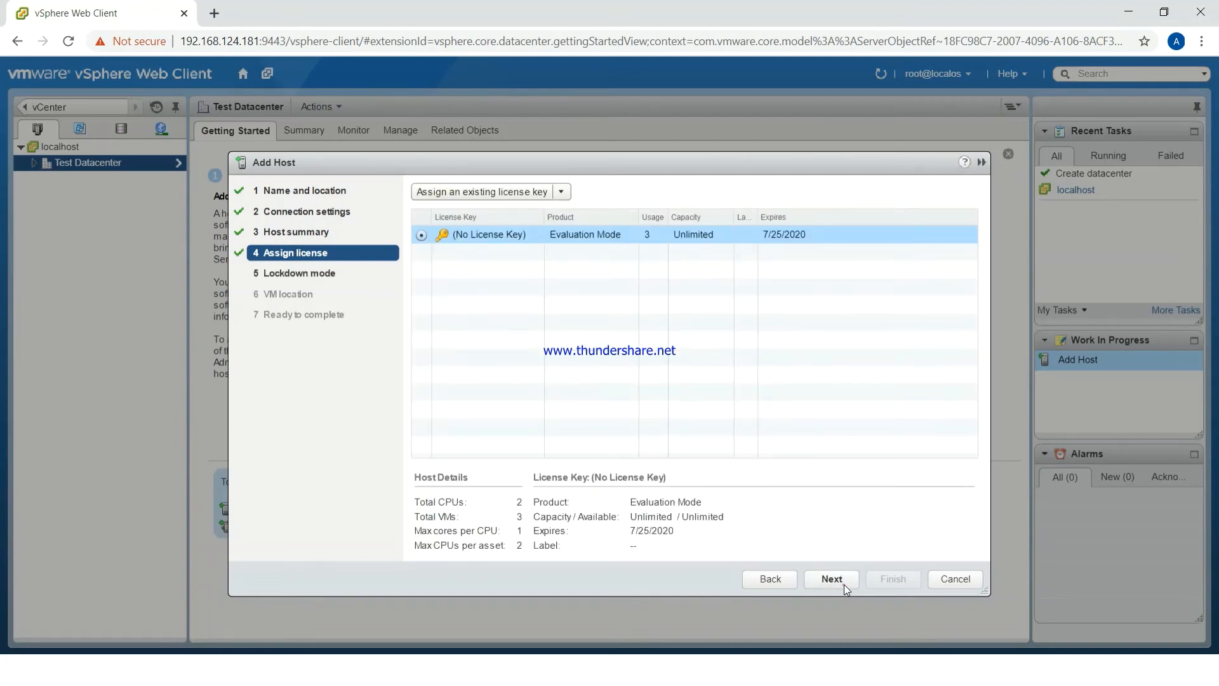
click(844, 584)
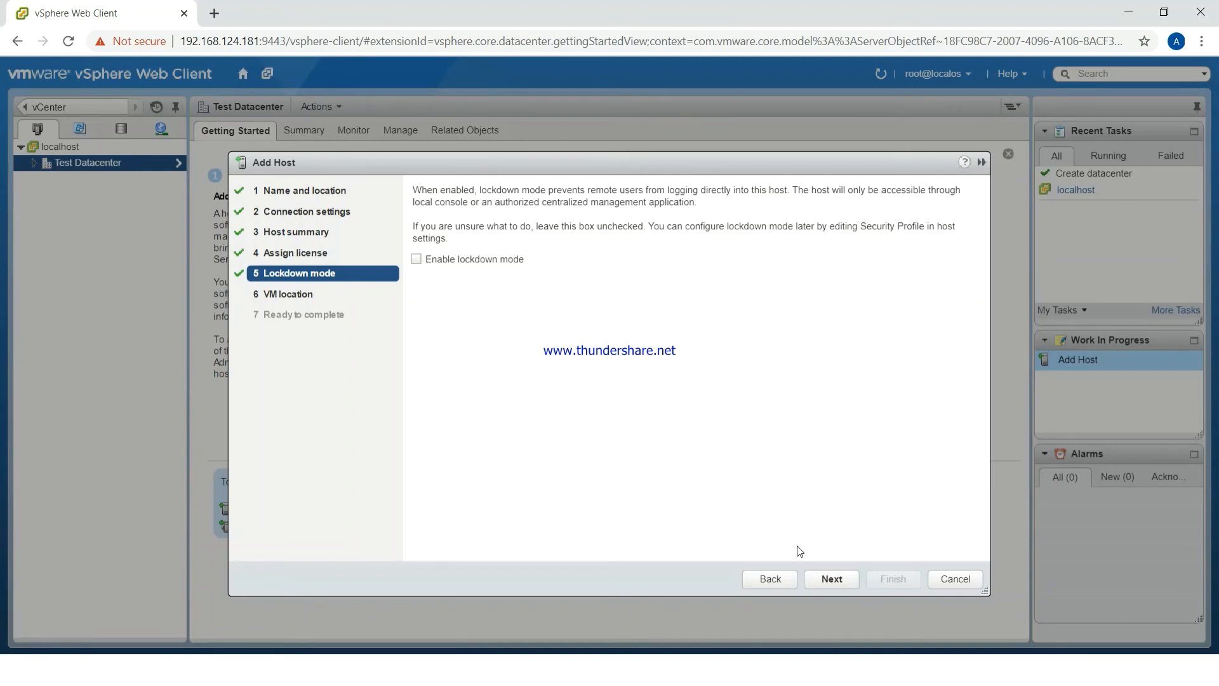
click(844, 584)
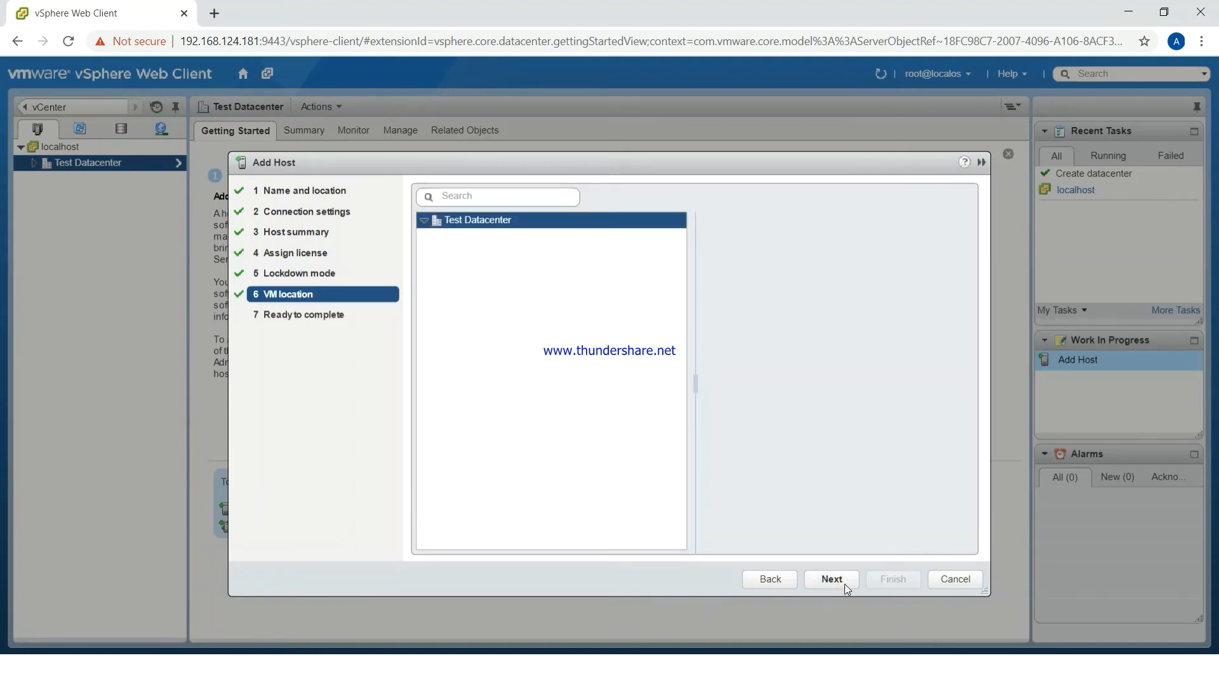
click(845, 584)
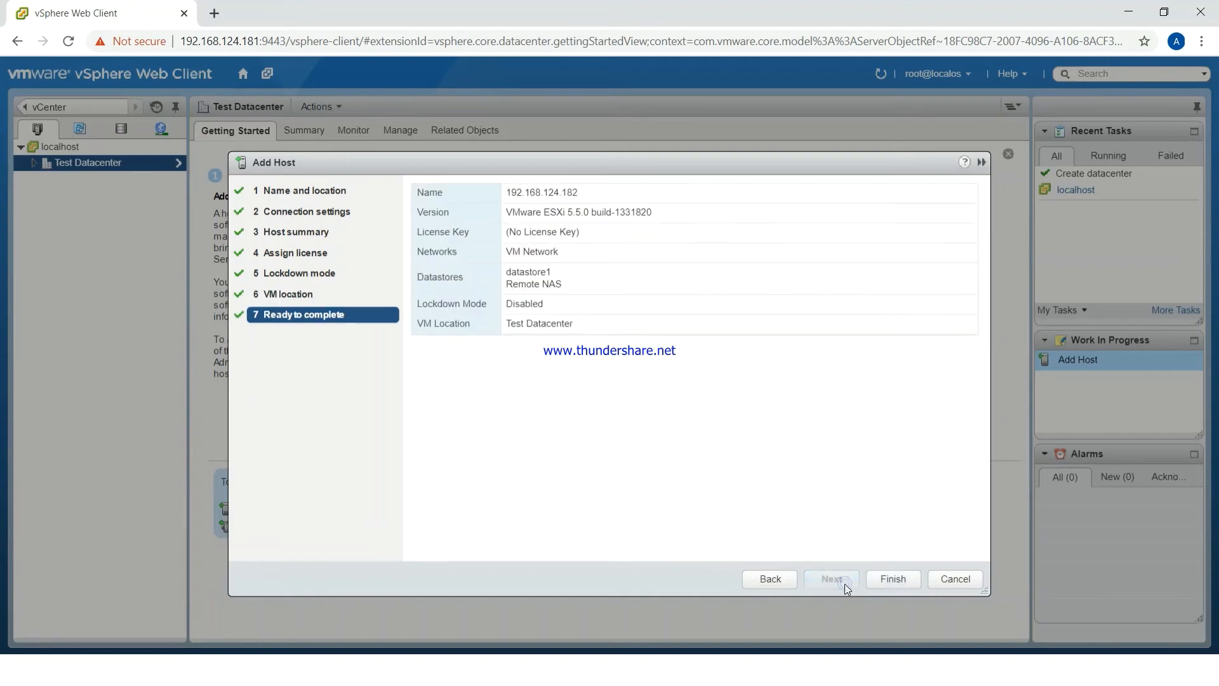
click(885, 577)
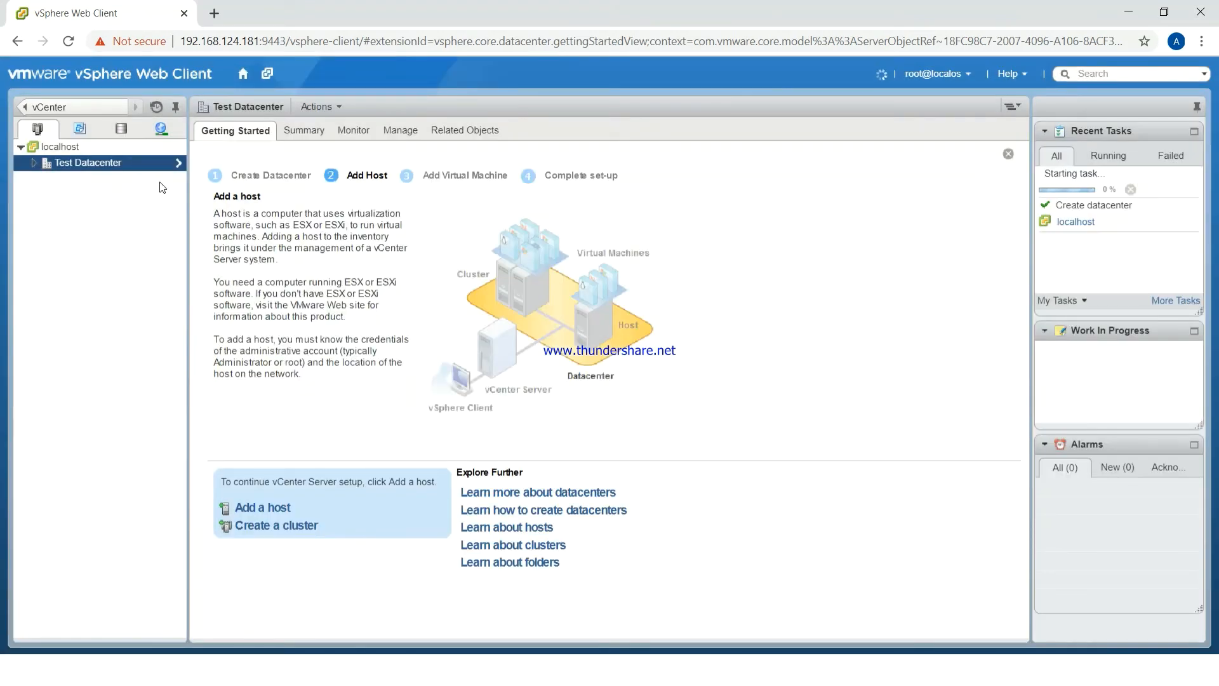
Start adding a second host to Test Datacenter and set its IP address to 192.168.124.183
right_click(94, 169)
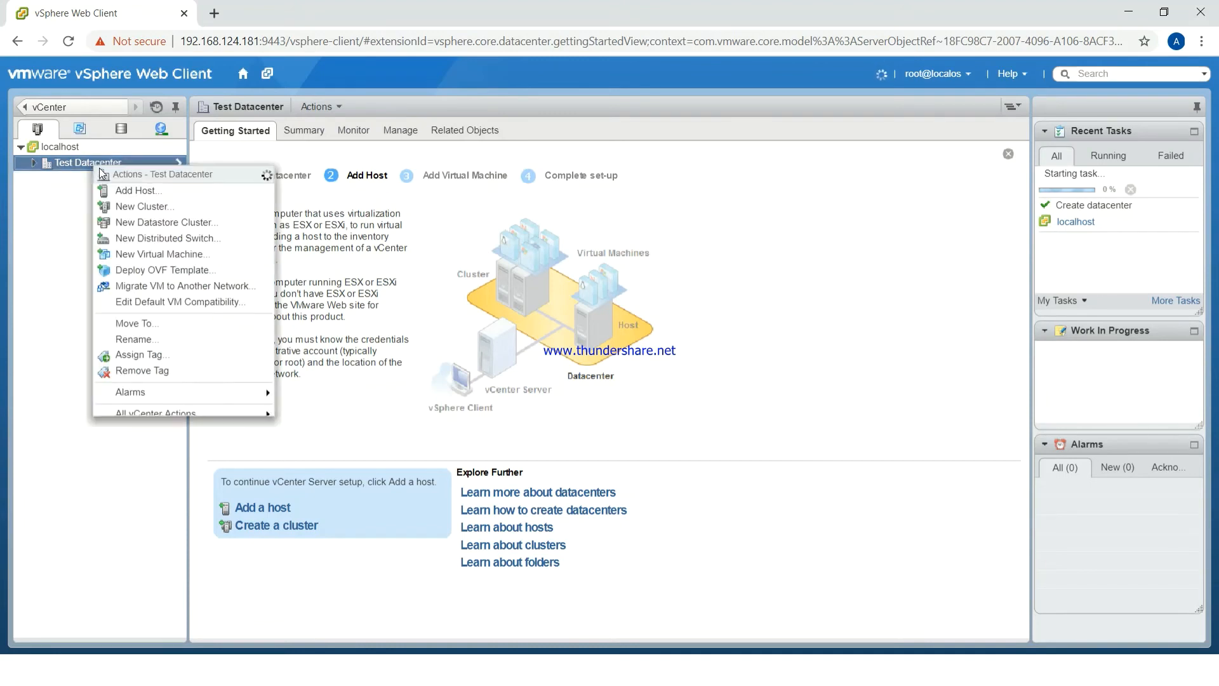
click(131, 189)
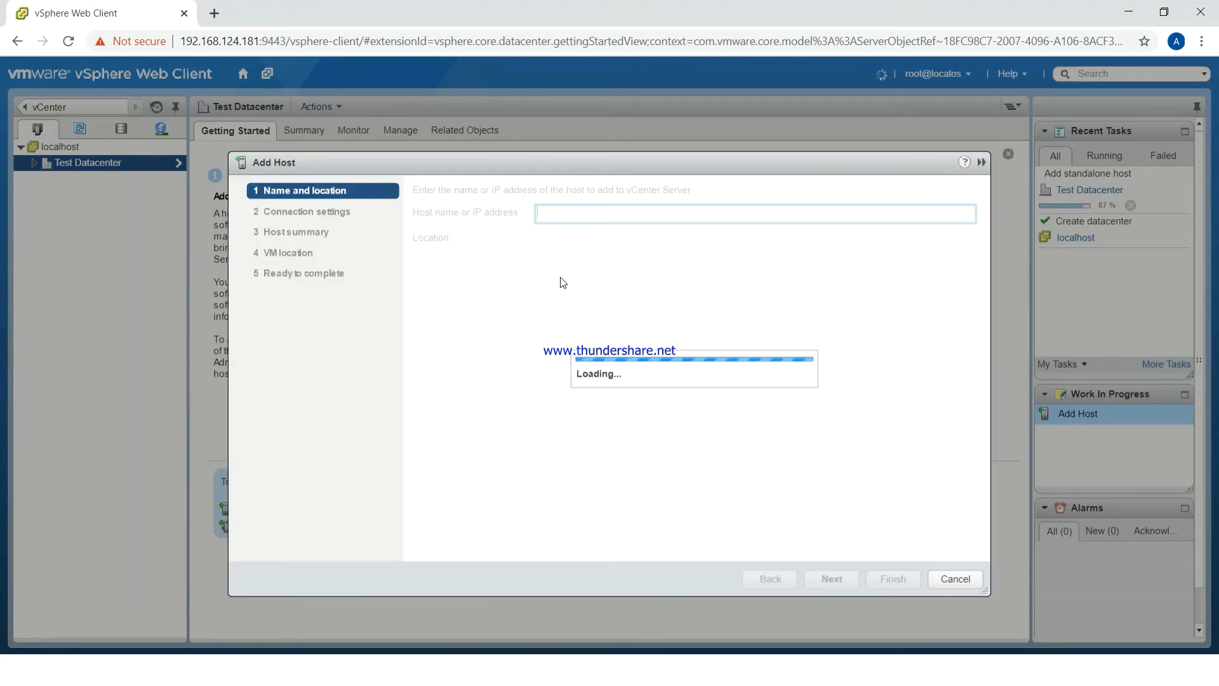
click(581, 216)
text(1)
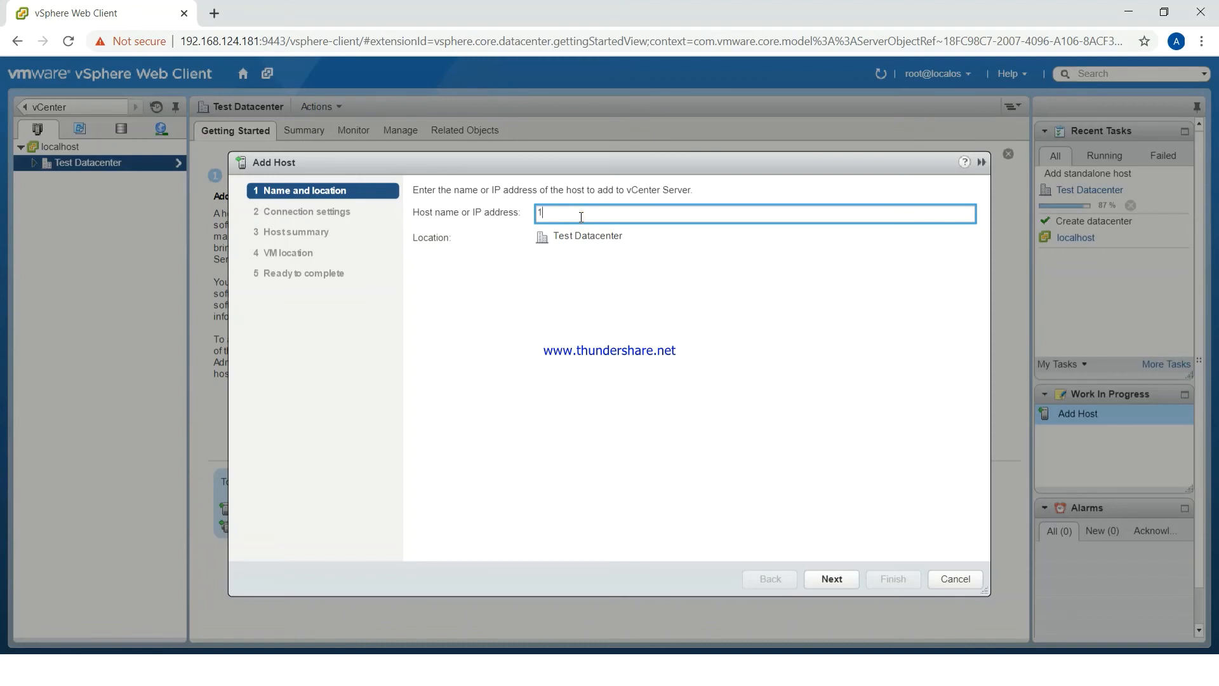
text(92.168.124.183)
click(831, 578)
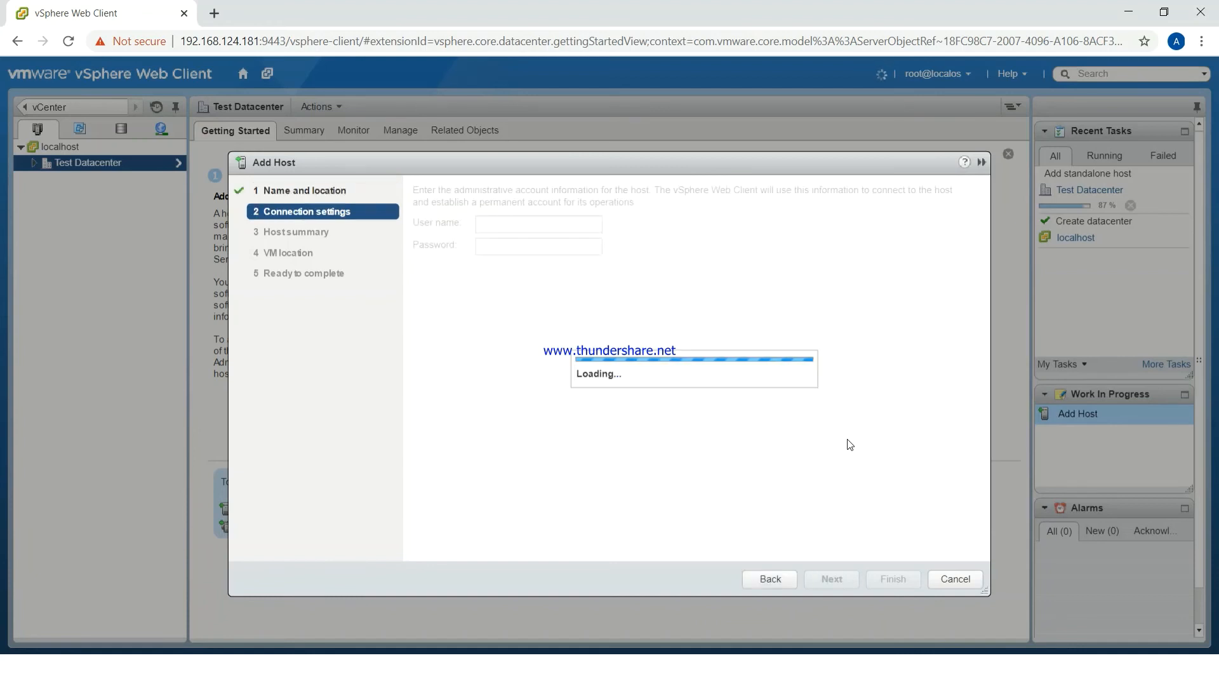
Enter the user name root and the host's password for 192.168.124.183, and accept its unverified certificate
text(oot)
click(564, 245)
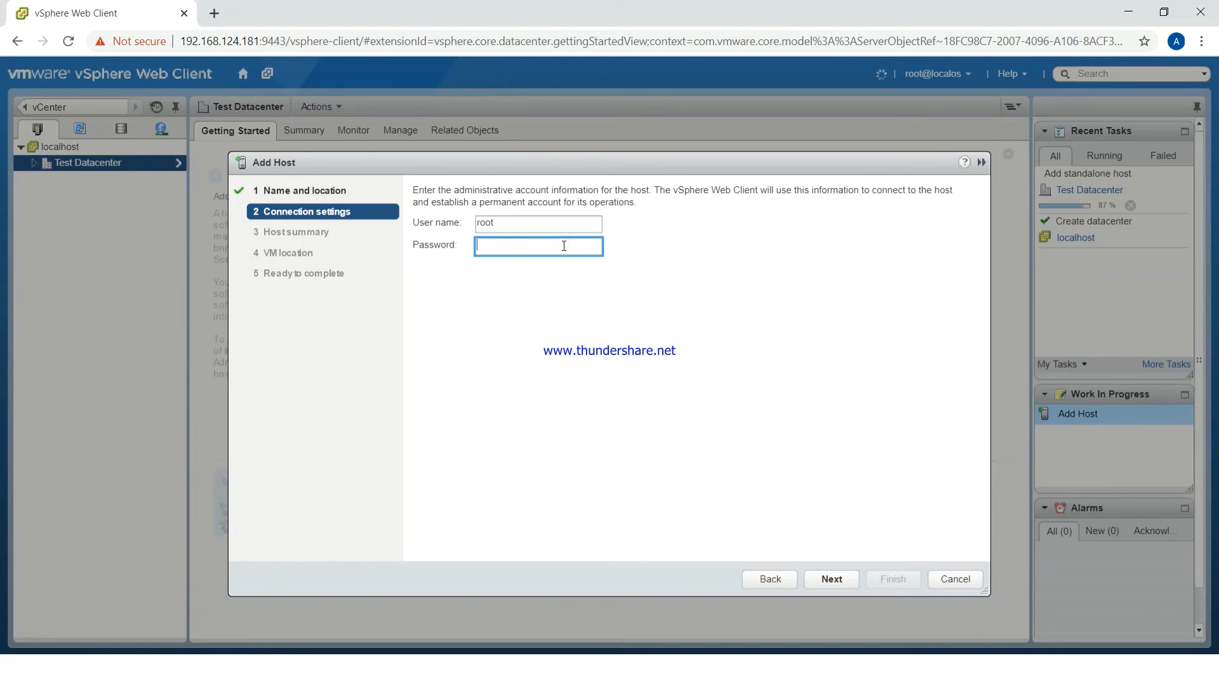
text(*)
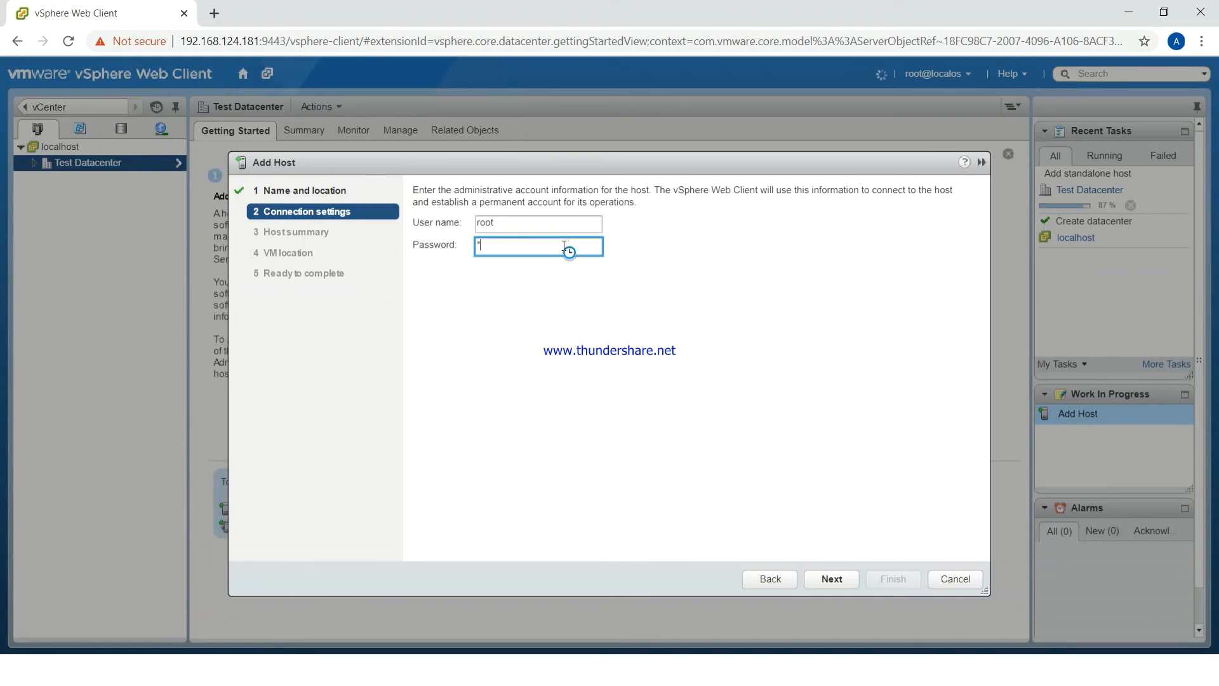
text(*******)
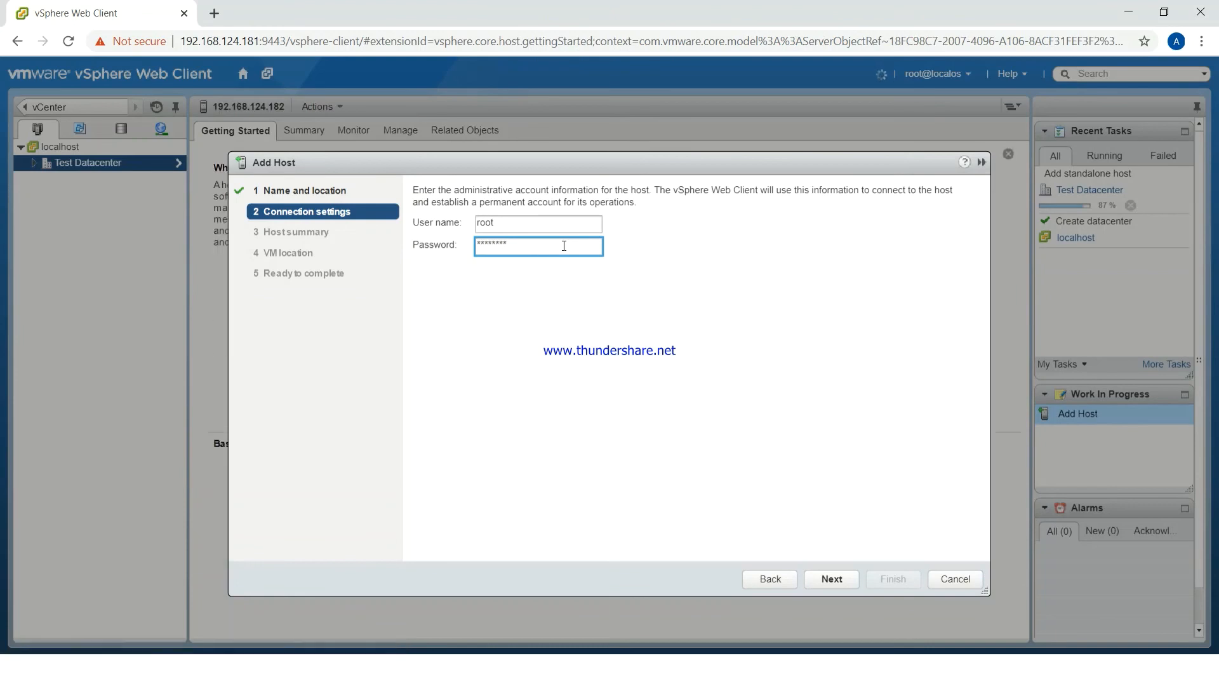
click(848, 584)
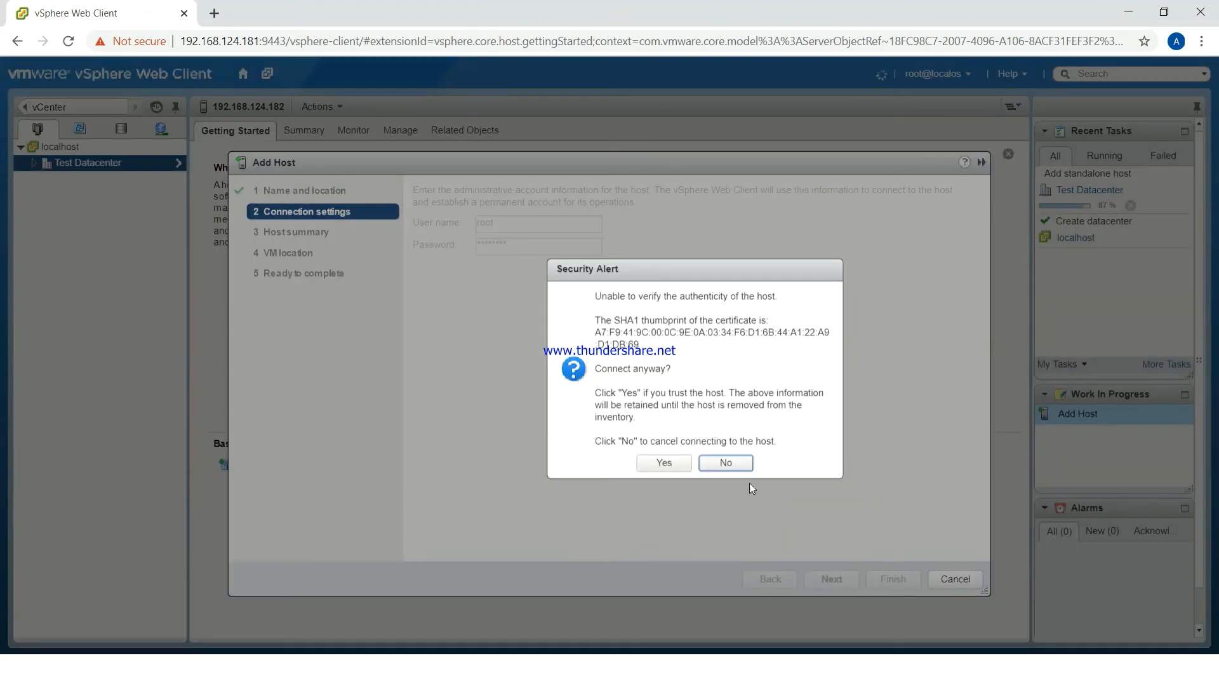
click(684, 471)
click(678, 464)
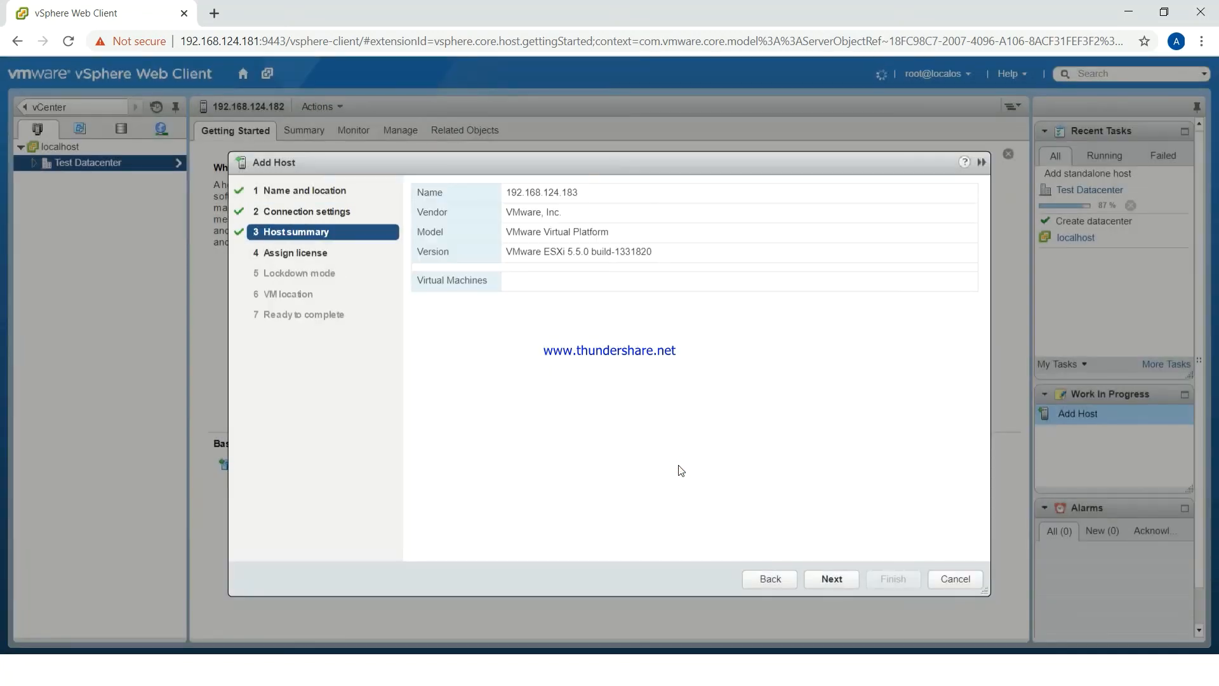
Finish adding host 192.168.124.183 with the Evaluation Mode license, lockdown mode disabled and Test Datacenter as VM location
click(849, 577)
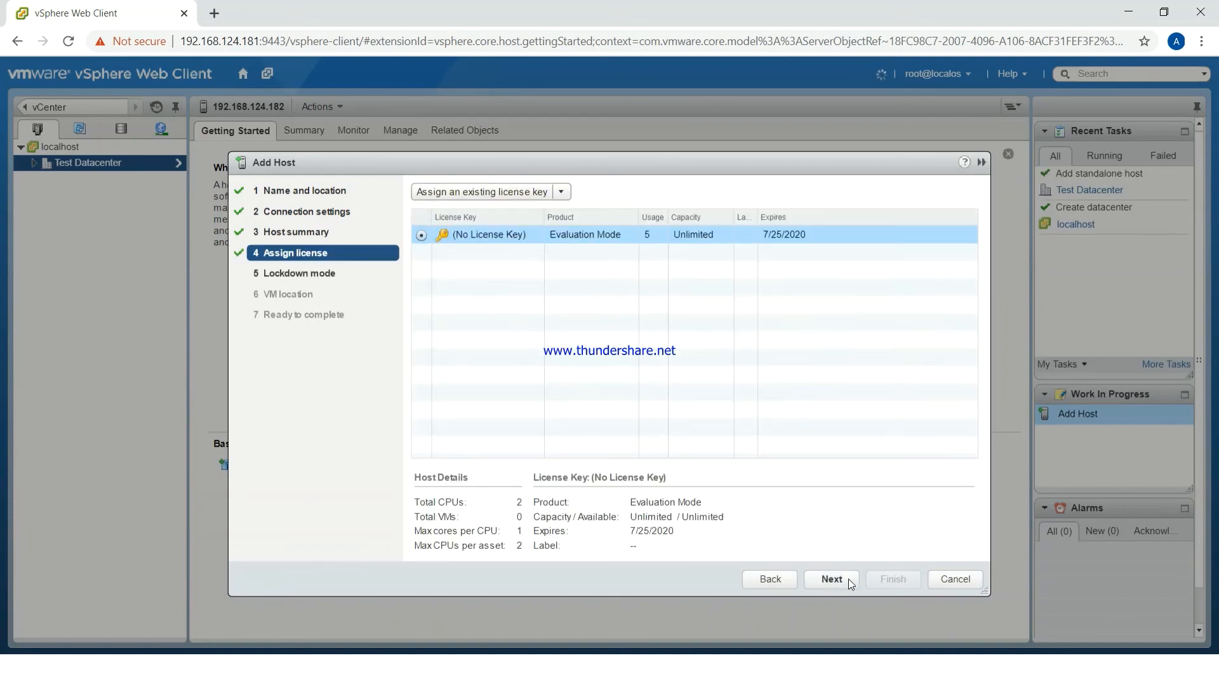
click(850, 579)
click(848, 577)
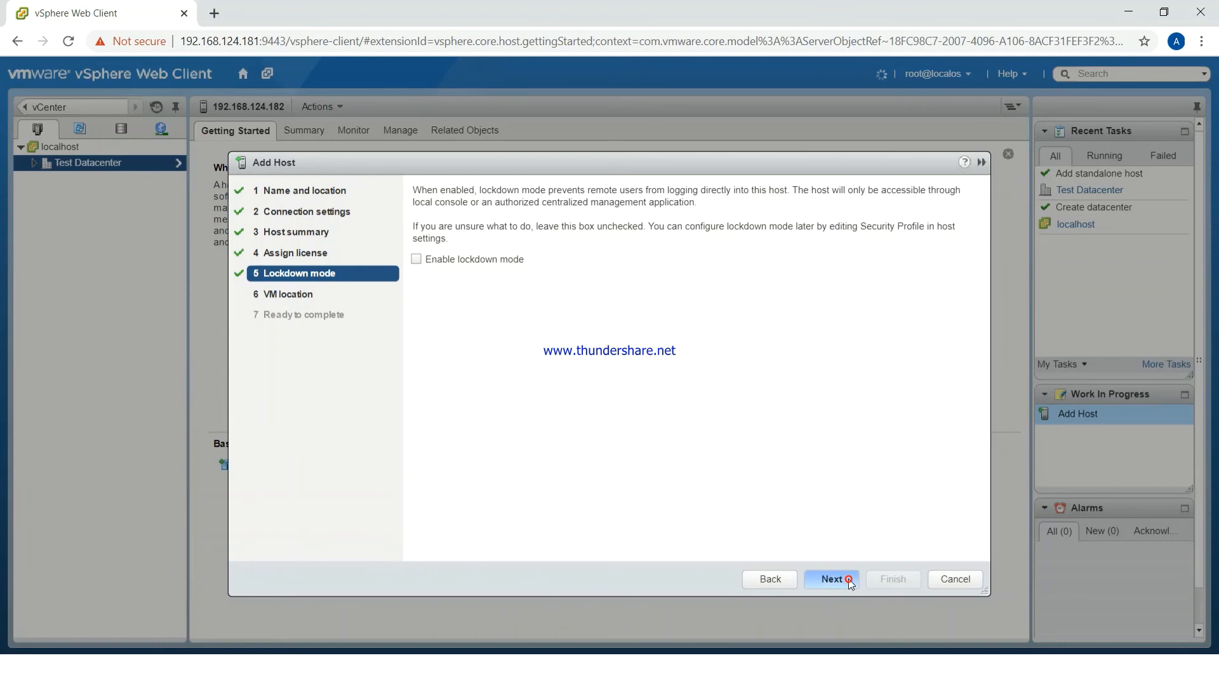
click(848, 577)
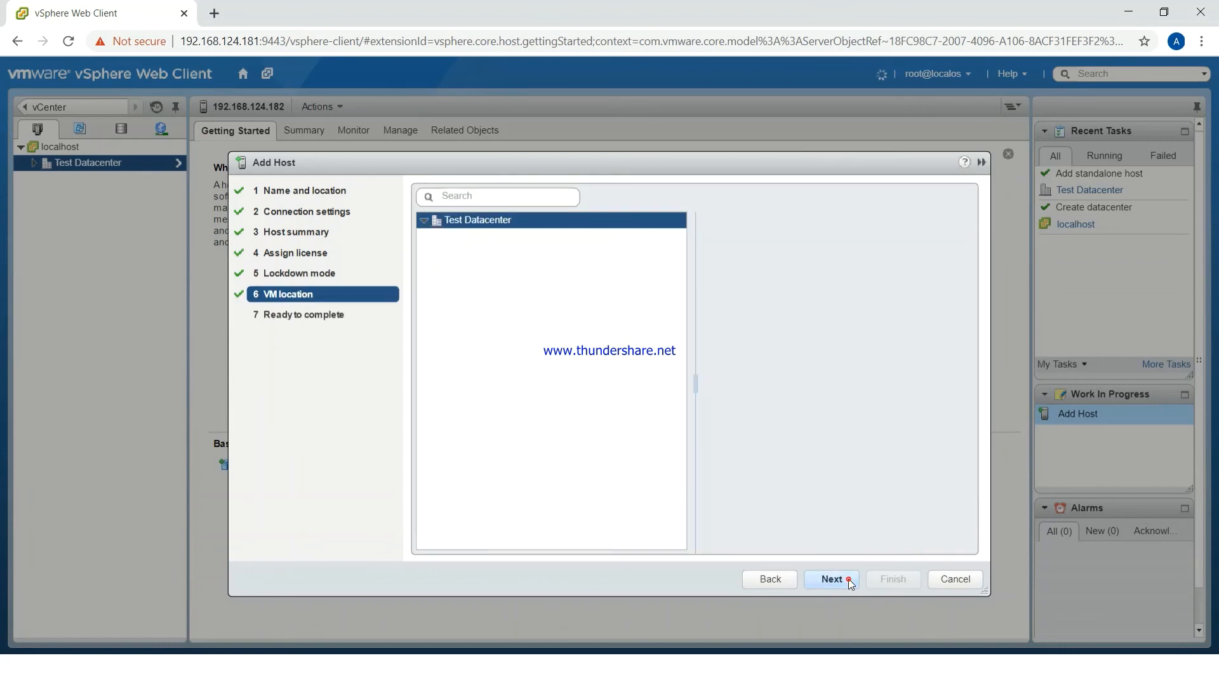
click(894, 579)
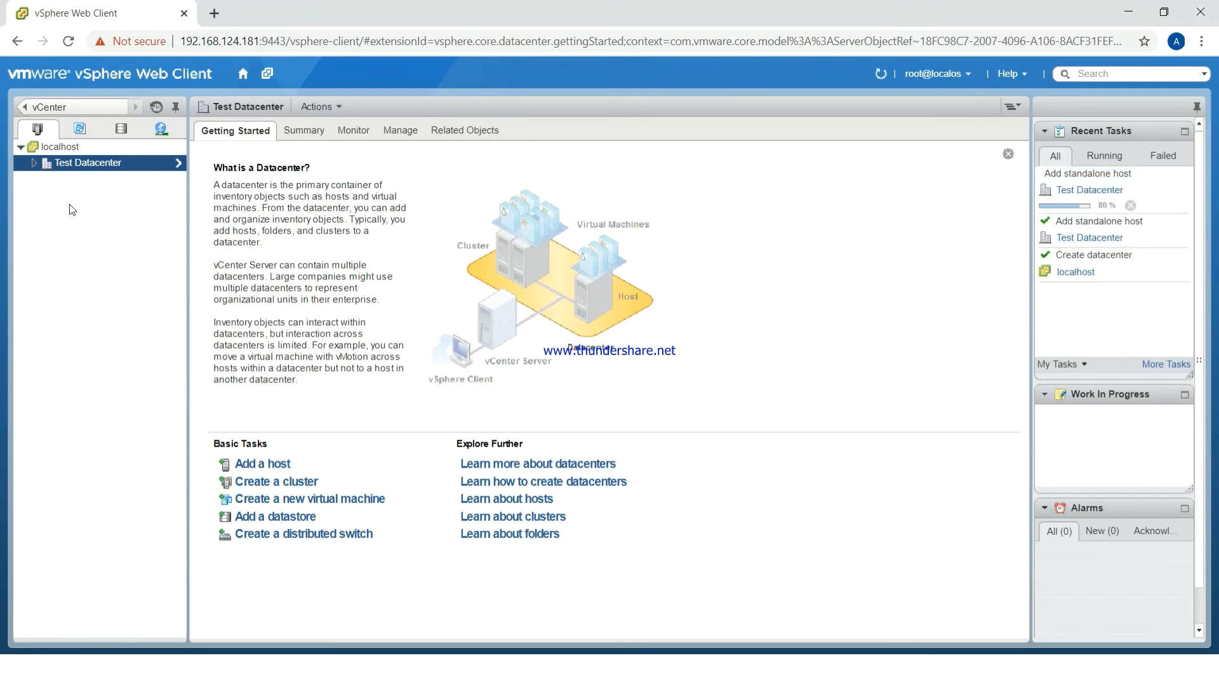
Expand Test Datacenter in the inventory tree to check the hosts it contains
click(35, 163)
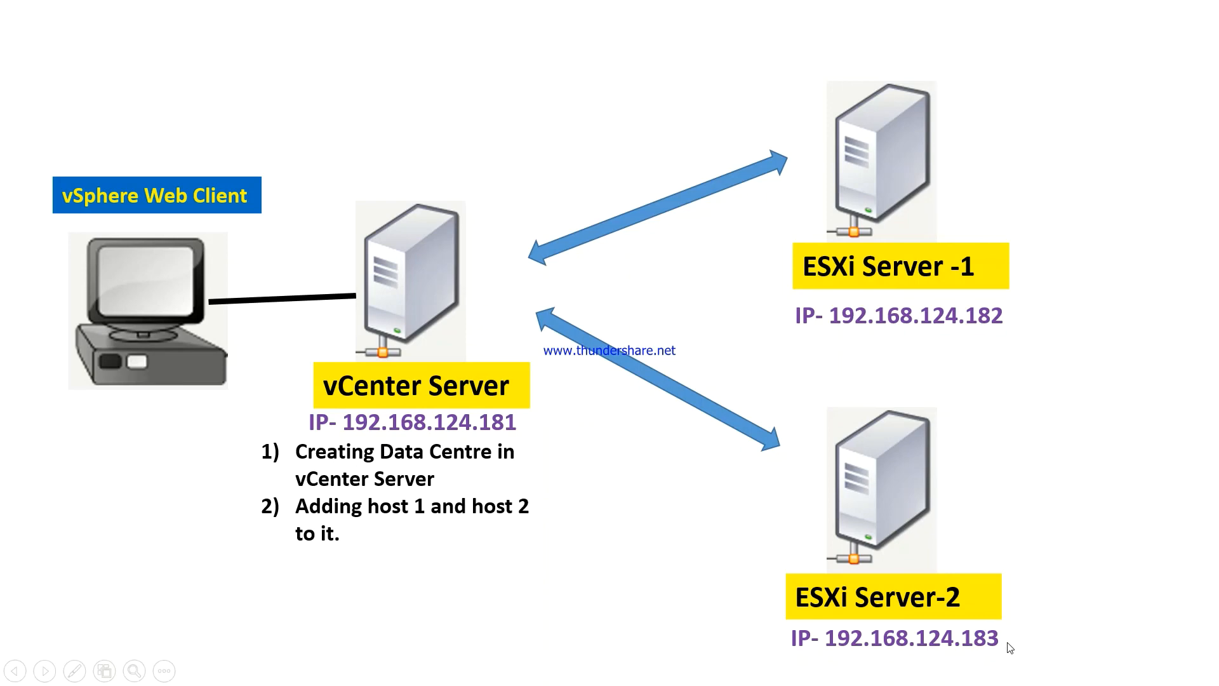
key(alt+Tab)
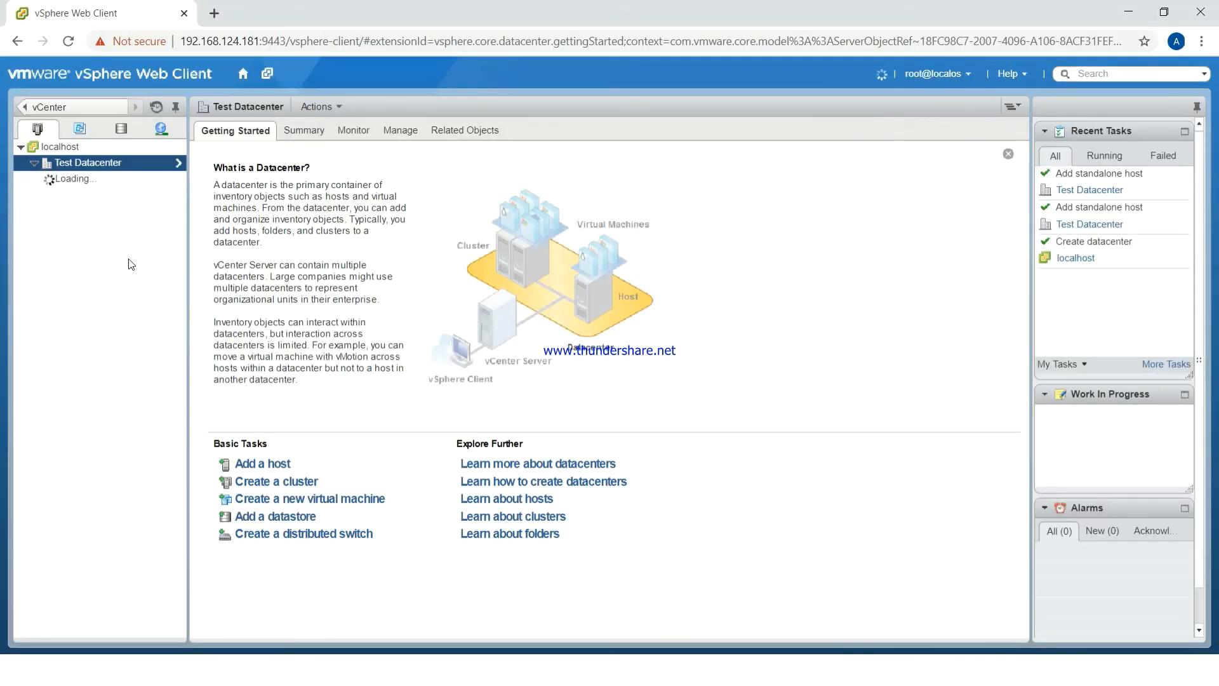